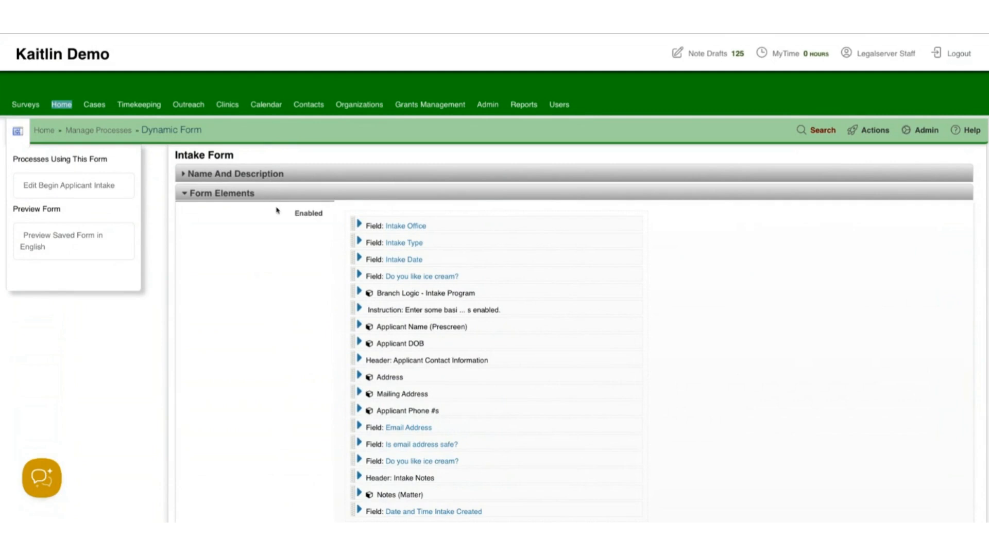
Step: Examine the Initial Information page of the Begin Applicant Intake process and display its administrative options
{"action": "scroll", "coordinate": [301, 229], "scroll_direction": "down", "scroll_amount": 1}
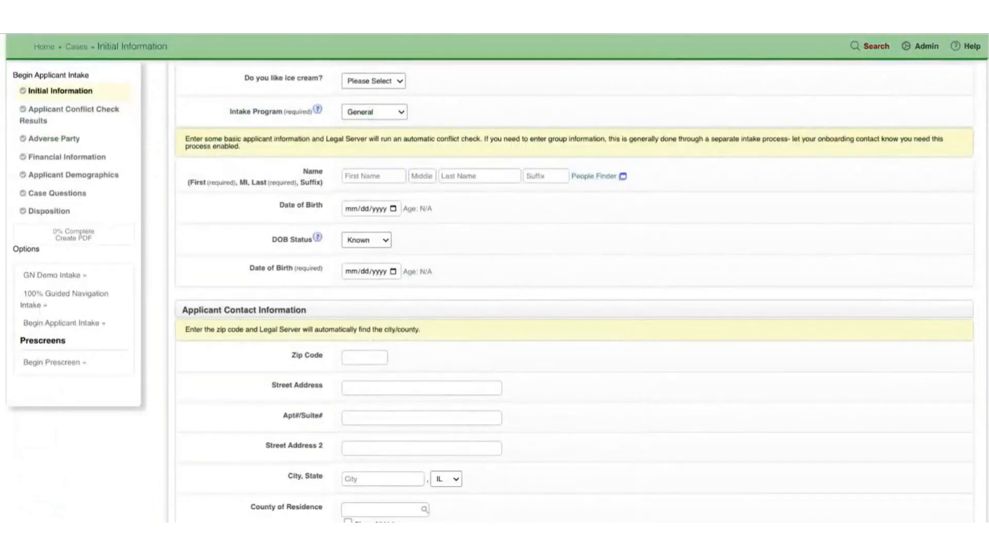
{"action": "scroll", "coordinate": [342, 160], "scroll_direction": "up", "scroll_amount": 4}
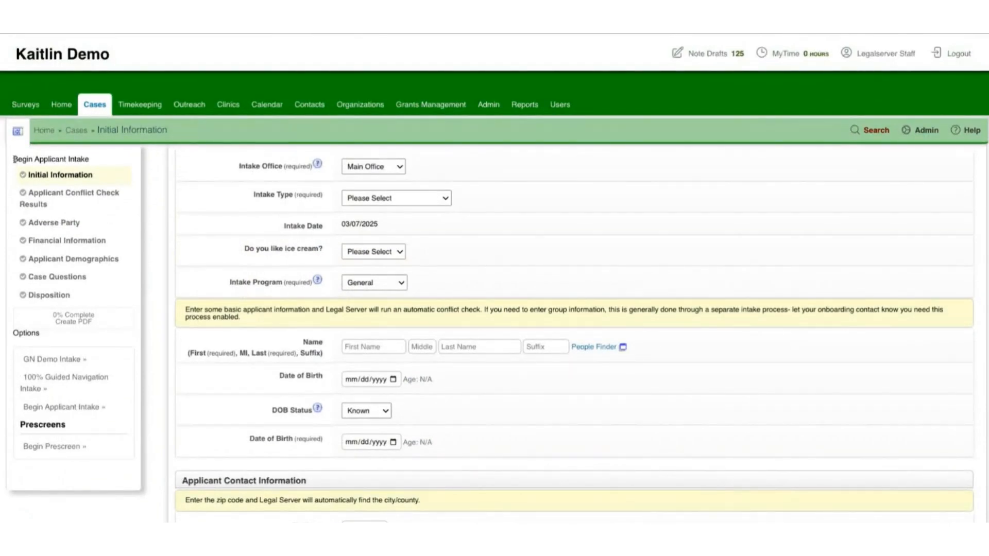
{"action": "left_click_drag", "start_coordinate": [15, 158], "coordinate": [87, 160]}
{"action": "left_click", "coordinate": [59, 177]}
{"action": "left_click", "coordinate": [923, 133]}
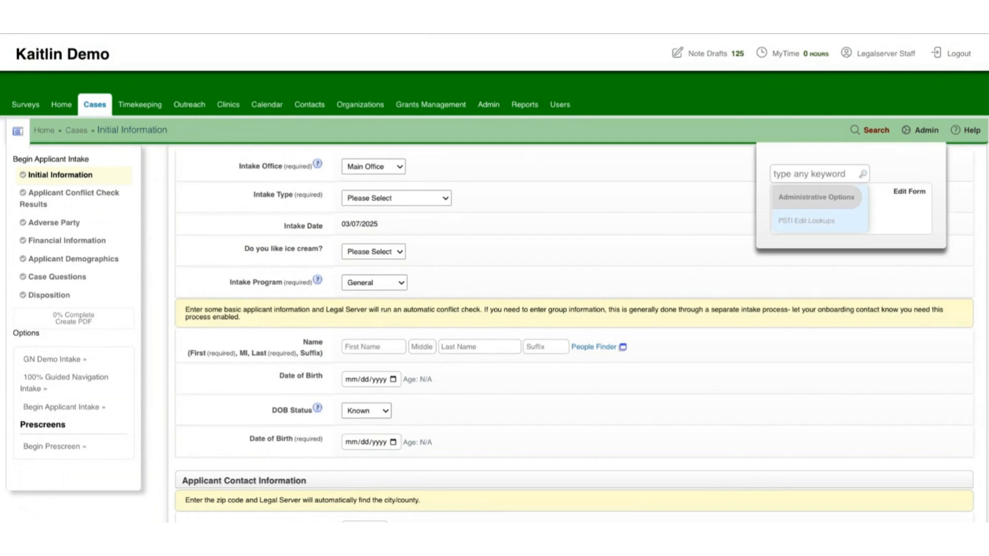
Step: Return to the Intake Form editor and open the Begin Applicant Intake process that uses this form for editing
{"action": "key", "text": "ctrl+Tab"}
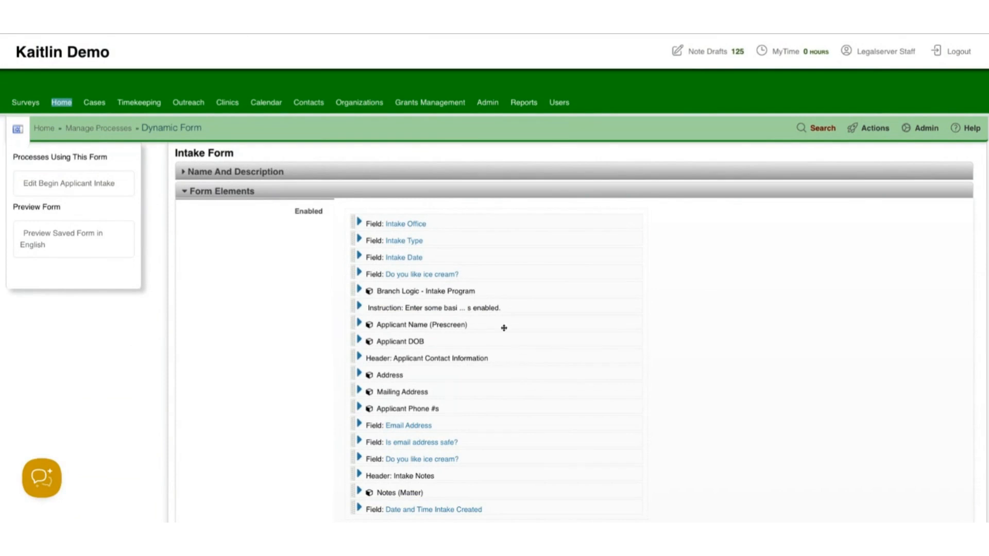
{"action": "left_click", "coordinate": [249, 248]}
{"action": "left_click_drag", "start_coordinate": [15, 155], "coordinate": [118, 159]}
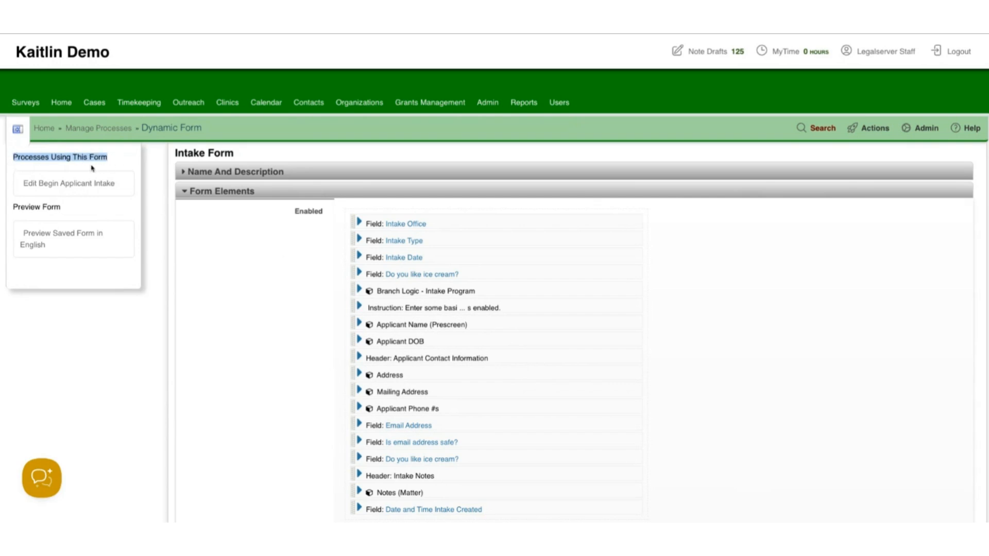
{"action": "left_click", "coordinate": [71, 185]}
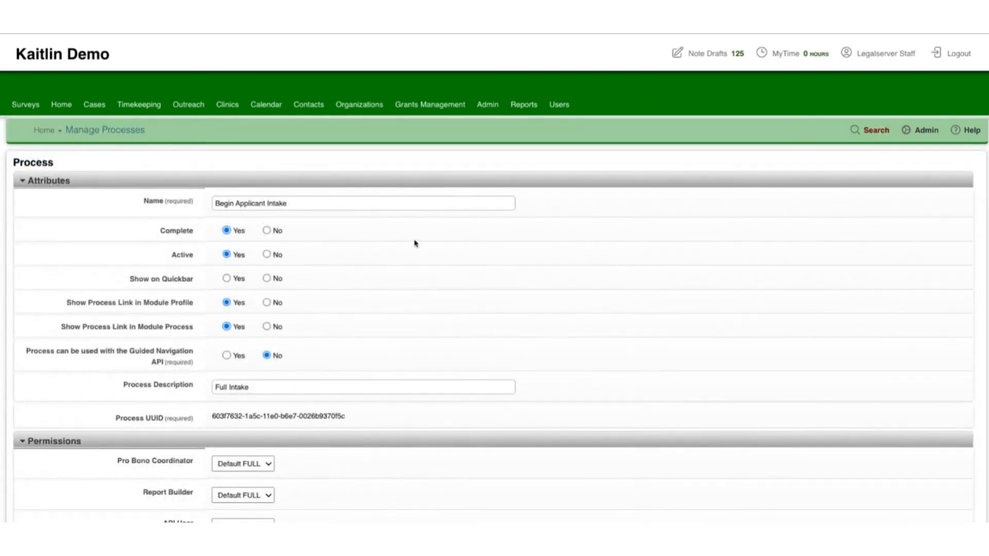
Step: Move Financial Information to the process's disabled forms and enable New Orleans Cuisine between Applicant Demographics and Case Questions
{"action": "scroll", "coordinate": [452, 242], "scroll_direction": "down", "scroll_amount": 1}
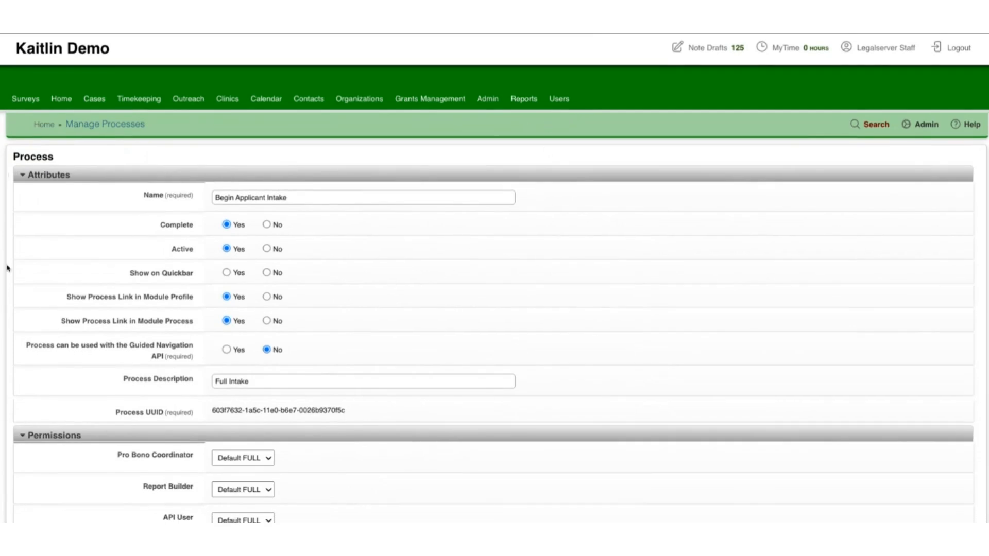
{"action": "scroll", "coordinate": [10, 388], "scroll_direction": "down", "scroll_amount": 2}
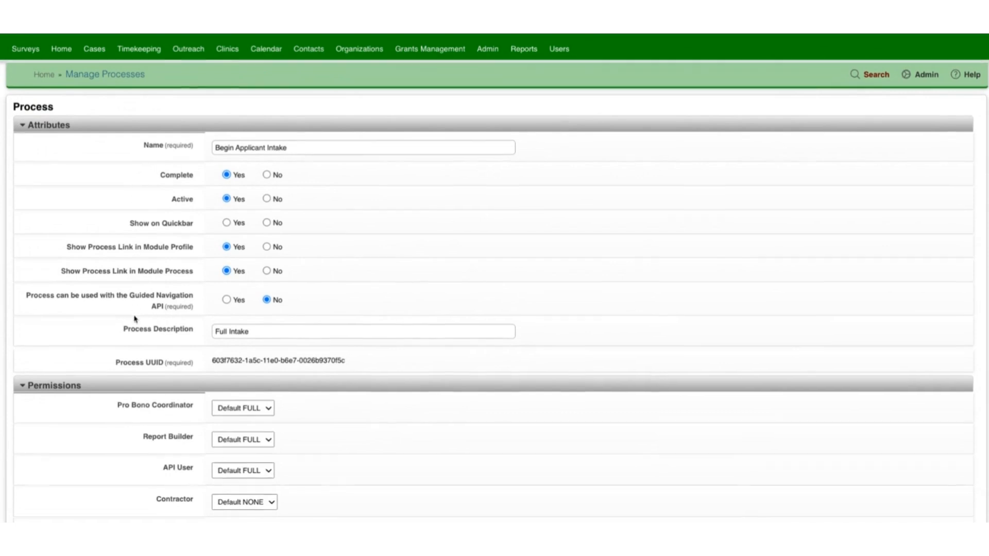
{"action": "scroll", "coordinate": [133, 323], "scroll_direction": "down", "scroll_amount": 3}
{"action": "scroll", "coordinate": [129, 325], "scroll_direction": "down", "scroll_amount": 9}
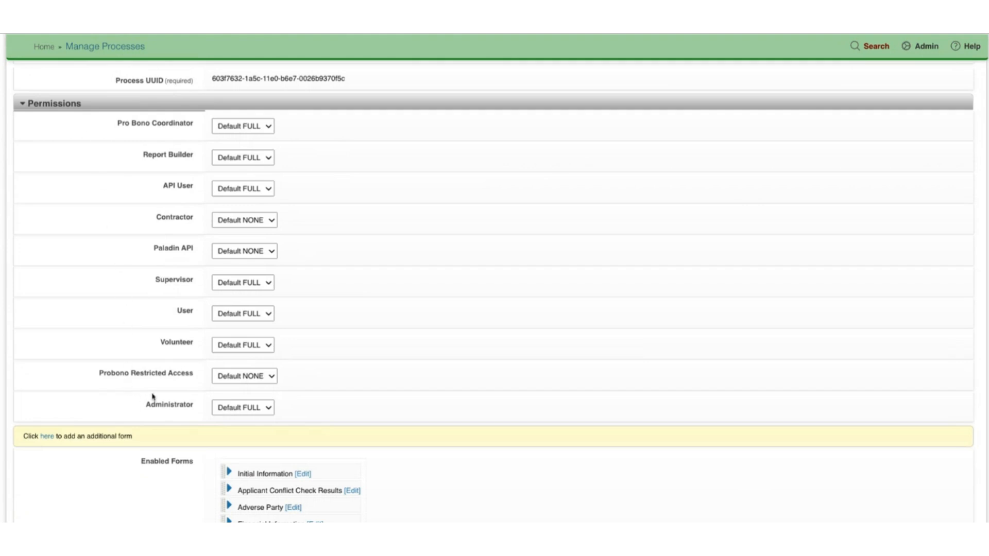
{"action": "scroll", "coordinate": [267, 378], "scroll_direction": "down", "scroll_amount": 3}
{"action": "scroll", "coordinate": [428, 368], "scroll_direction": "down", "scroll_amount": 6}
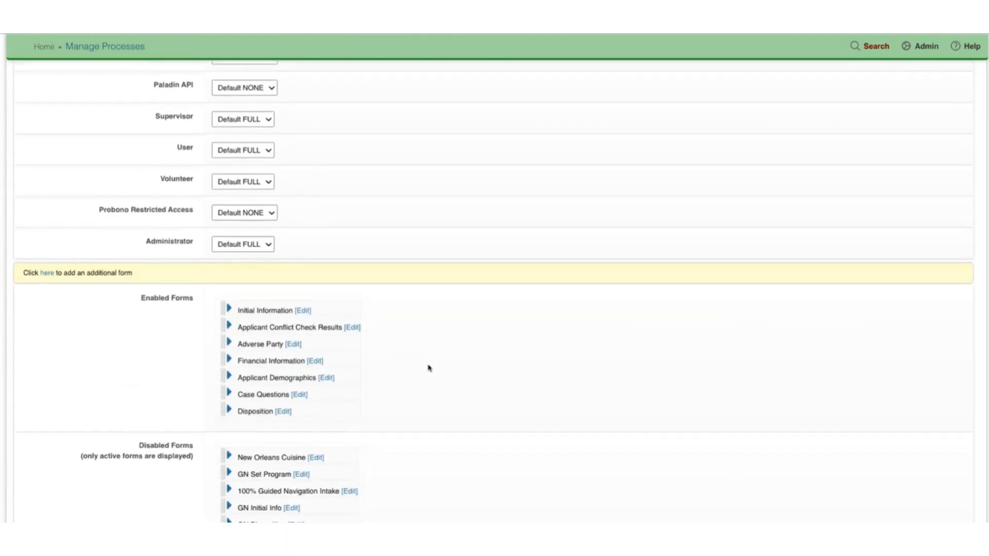
{"action": "scroll", "coordinate": [425, 367], "scroll_direction": "down", "scroll_amount": 3}
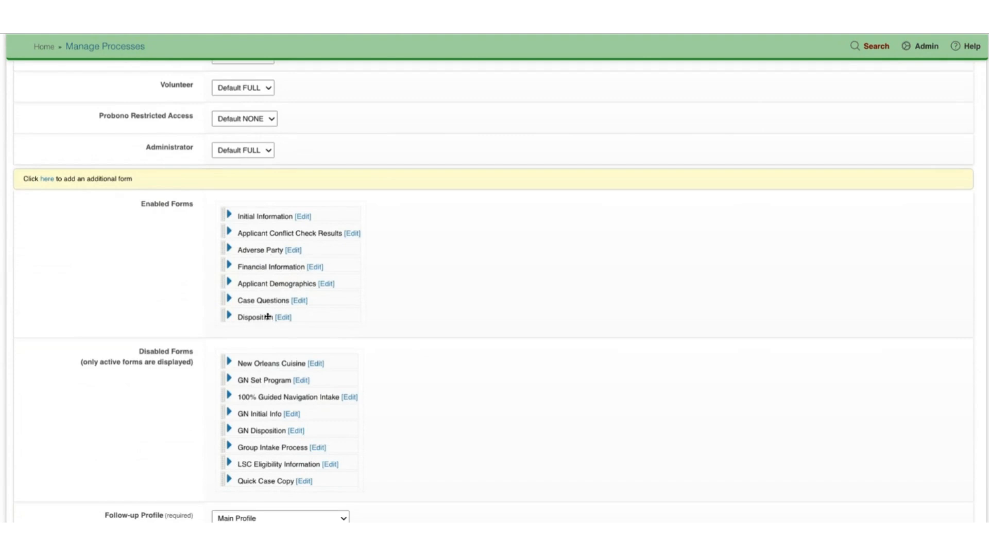
{"action": "double_click", "coordinate": [269, 269]}
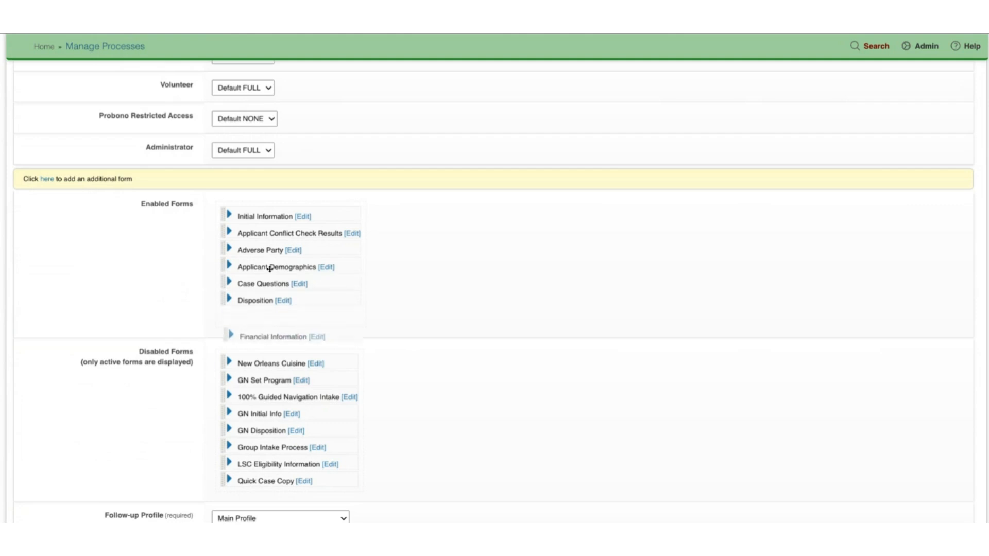
{"action": "double_click", "coordinate": [265, 362]}
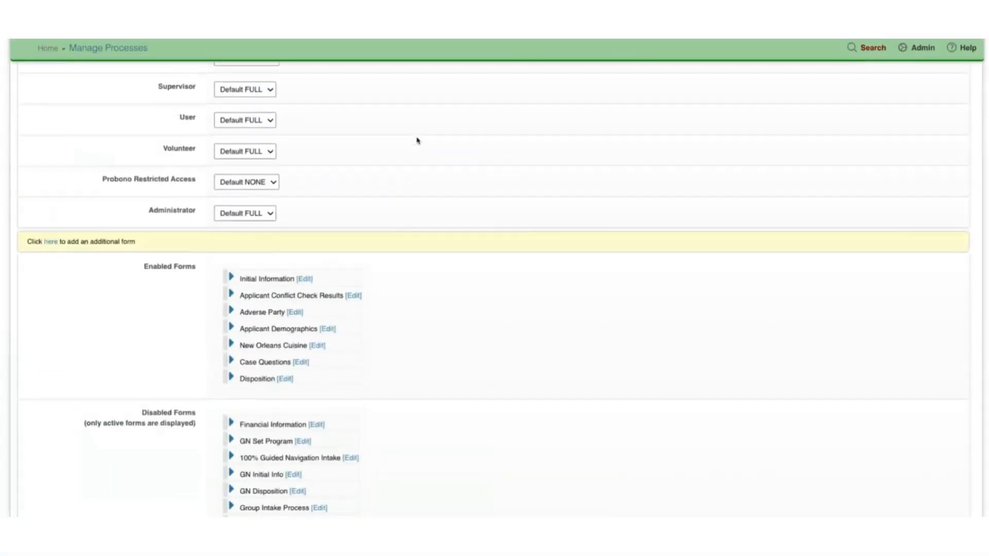
Step: Go to the Cases list and open the second listed case, the one with the API primary assignment
{"action": "scroll", "coordinate": [420, 140], "scroll_direction": "up", "scroll_amount": 10}
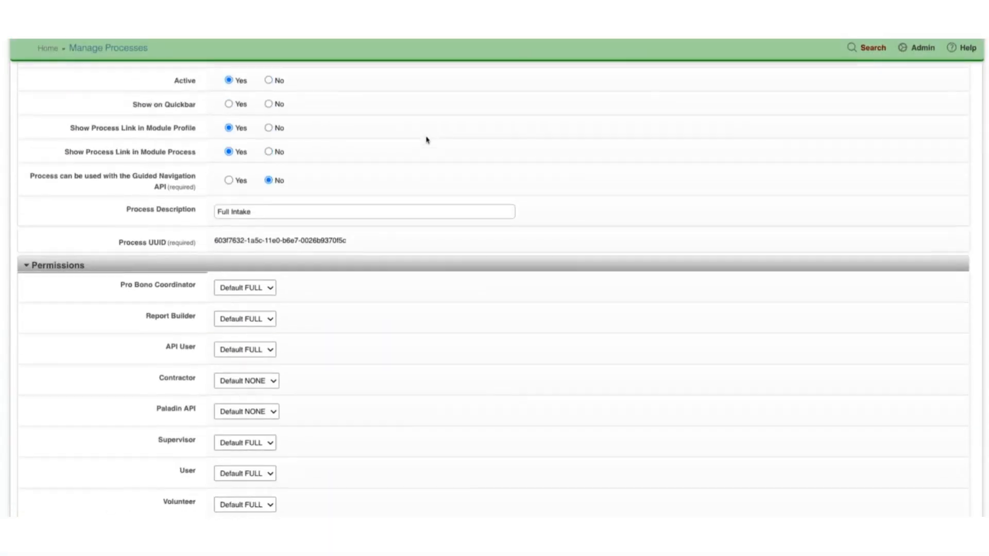
{"action": "scroll", "coordinate": [426, 140], "scroll_direction": "up", "scroll_amount": 3}
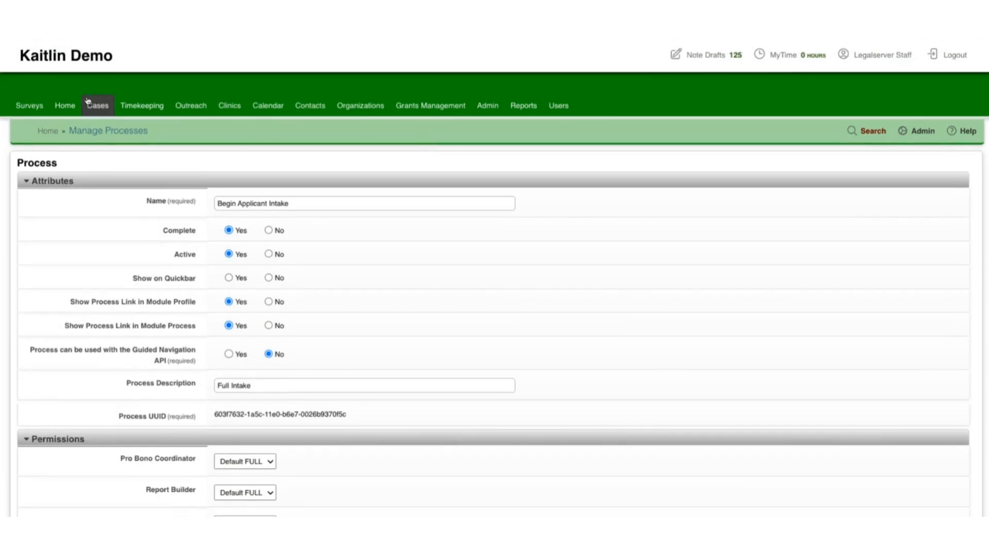
{"action": "left_click", "coordinate": [95, 106]}
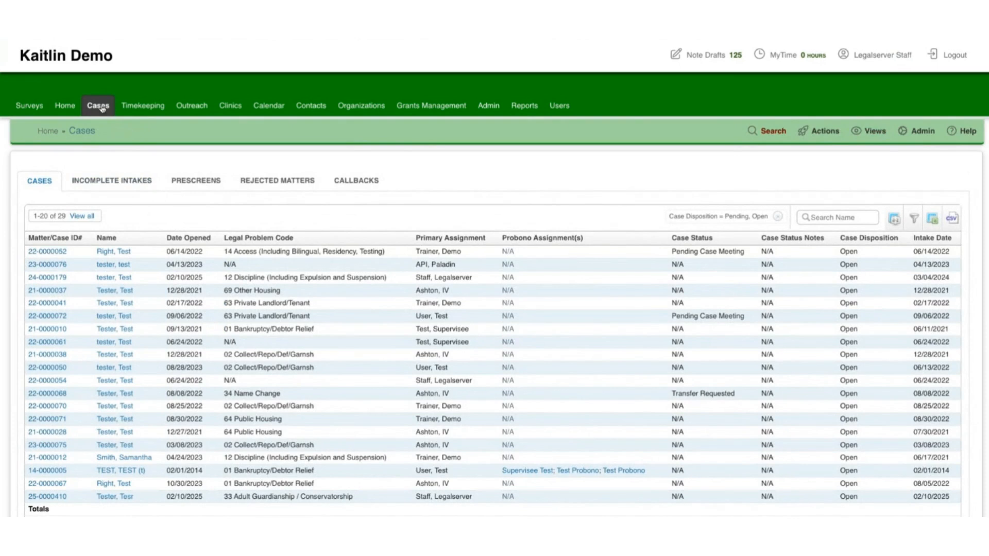
{"action": "left_click", "coordinate": [47, 265]}
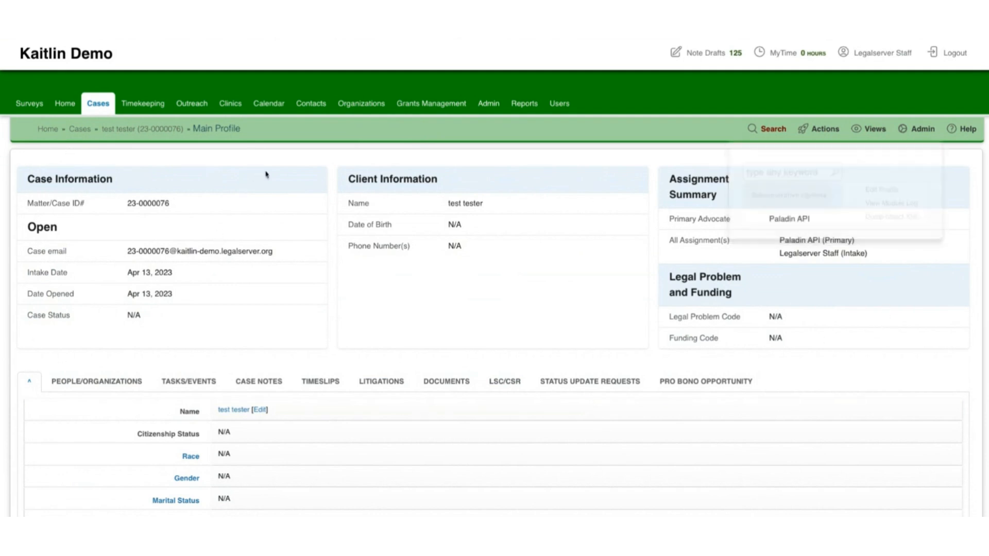
Step: Examine the case's profile details and its People/Organizations section, including case contacts, assignments and adverse parties
{"action": "scroll", "coordinate": [20, 207], "scroll_direction": "down", "scroll_amount": 1}
{"action": "scroll", "coordinate": [20, 206], "scroll_direction": "down", "scroll_amount": 3}
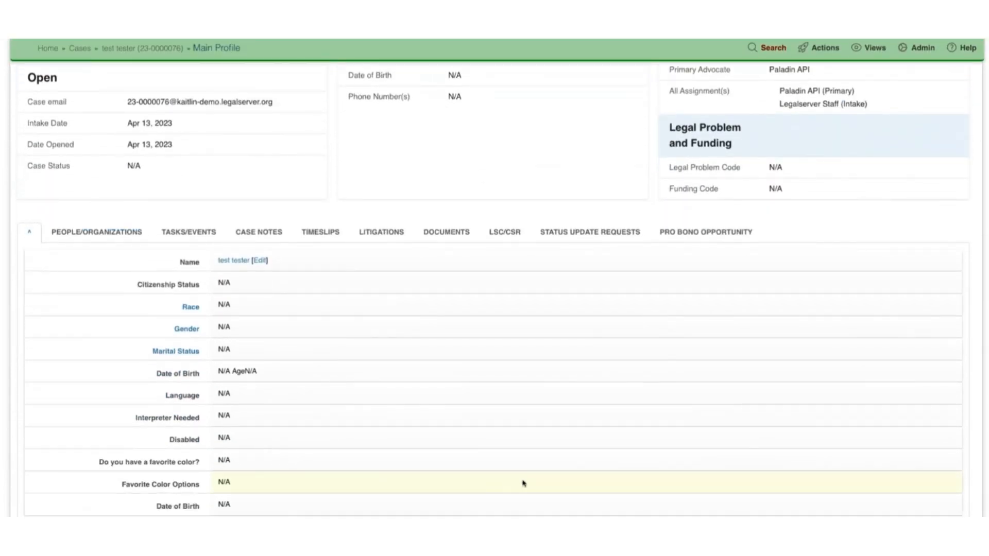
{"action": "left_click", "coordinate": [98, 233]}
{"action": "scroll", "coordinate": [219, 329], "scroll_direction": "down", "scroll_amount": 3}
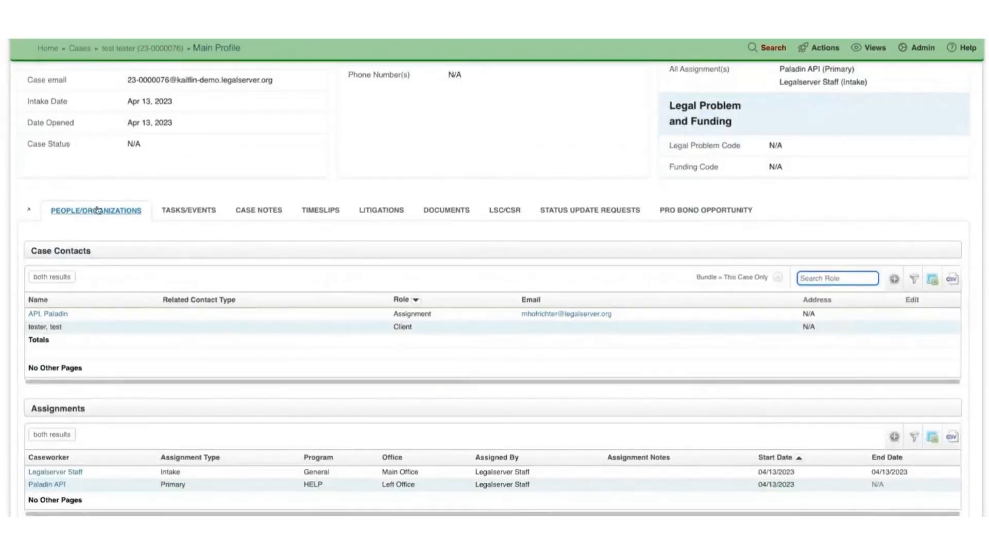
{"action": "scroll", "coordinate": [109, 223], "scroll_direction": "down", "scroll_amount": 2}
{"action": "scroll", "coordinate": [128, 242], "scroll_direction": "down", "scroll_amount": 1}
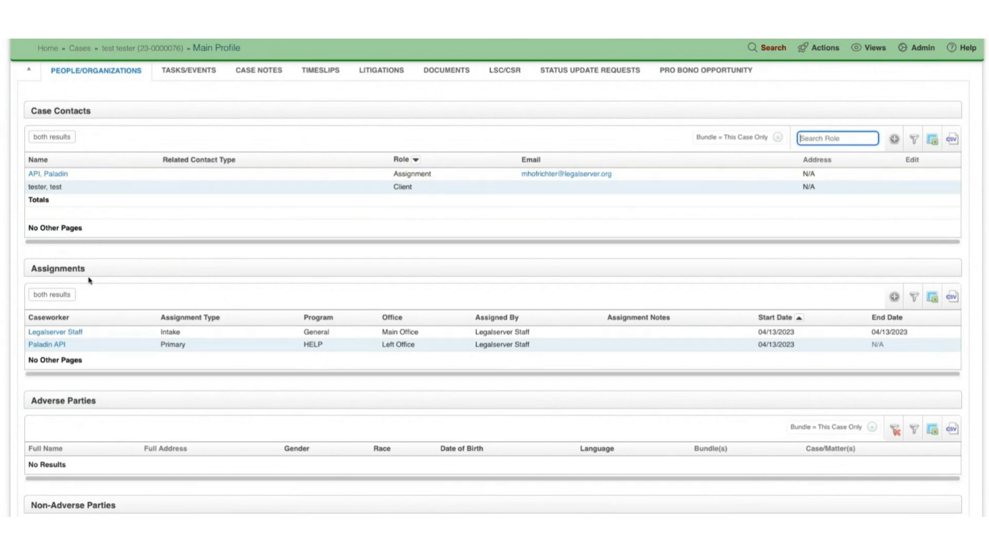
Step: Open the case's Main Profile layout for editing through the administrative options
{"action": "scroll", "coordinate": [384, 292], "scroll_direction": "up", "scroll_amount": 3}
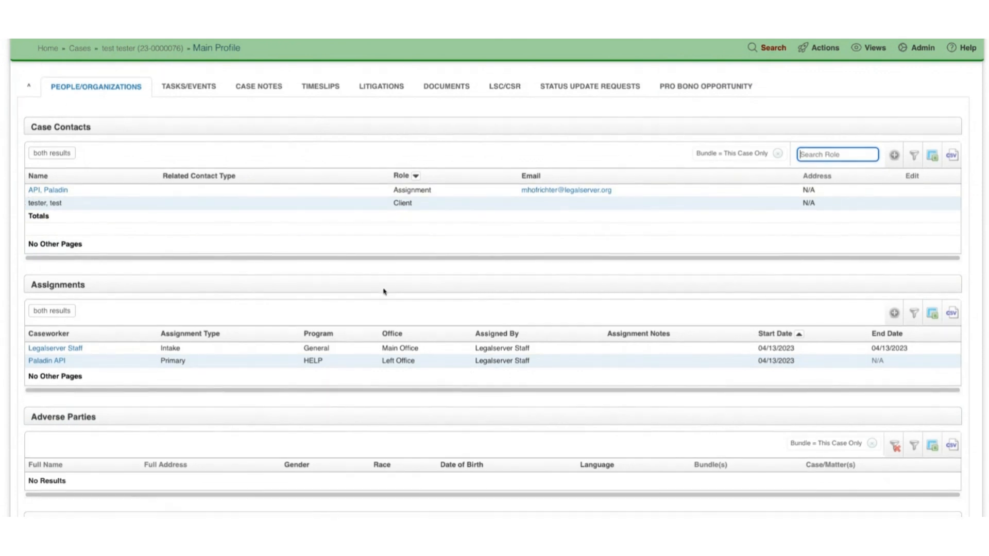
{"action": "scroll", "coordinate": [383, 292], "scroll_direction": "up", "scroll_amount": 8}
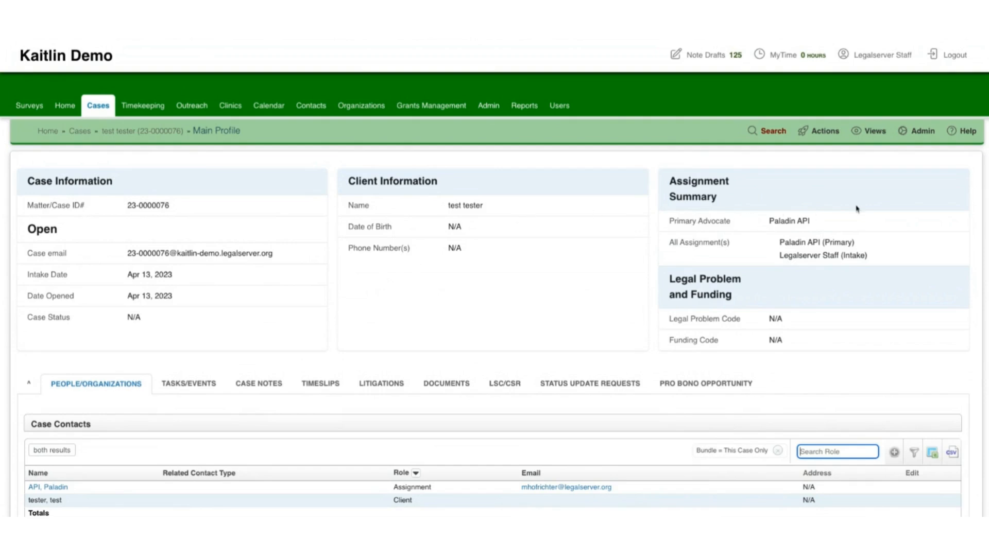
{"action": "left_click", "coordinate": [925, 133]}
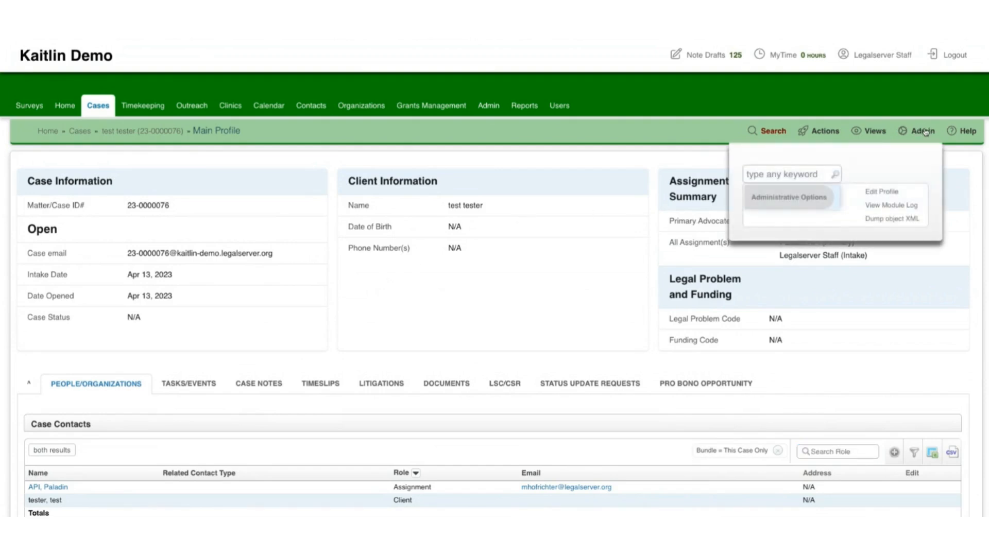
{"action": "left_click", "coordinate": [900, 192]}
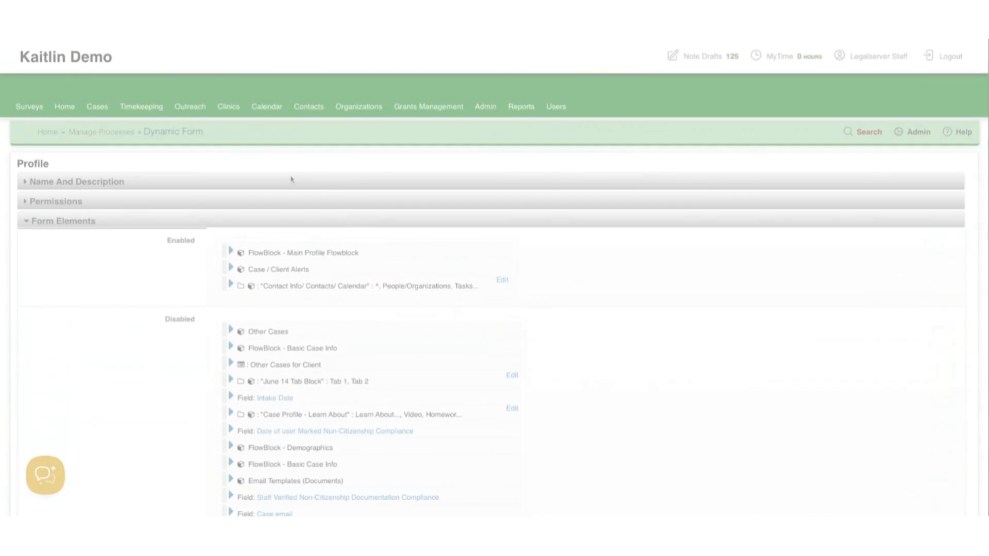
Step: Go to site administration and display the Process Management options
{"action": "left_click", "coordinate": [487, 110]}
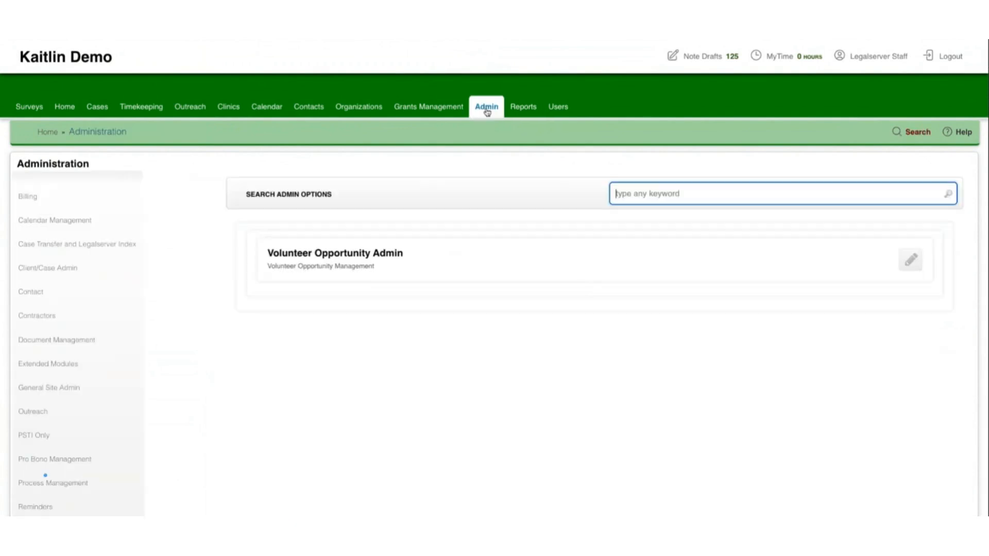
{"action": "scroll", "coordinate": [404, 144], "scroll_direction": "down", "scroll_amount": 2}
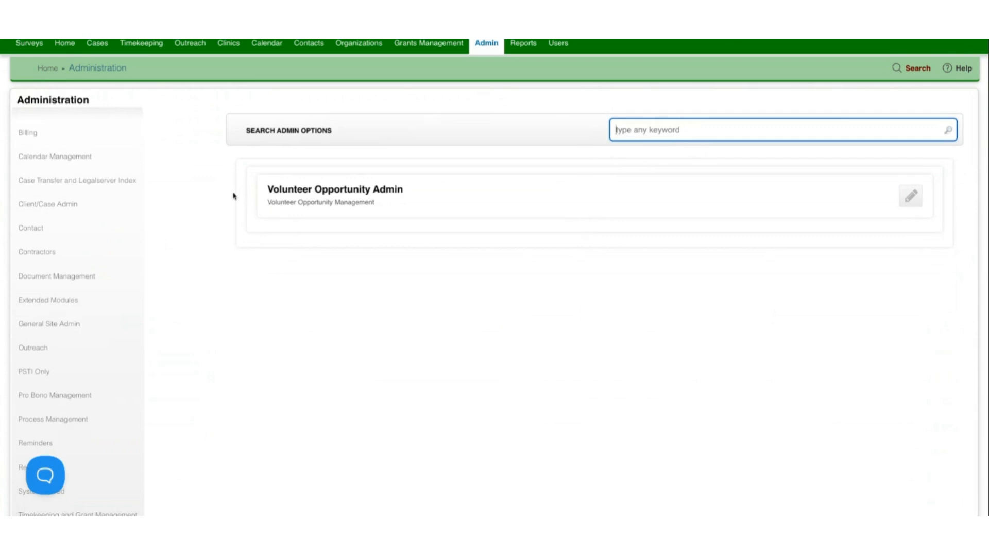
{"action": "scroll", "coordinate": [216, 199], "scroll_direction": "down", "scroll_amount": 2}
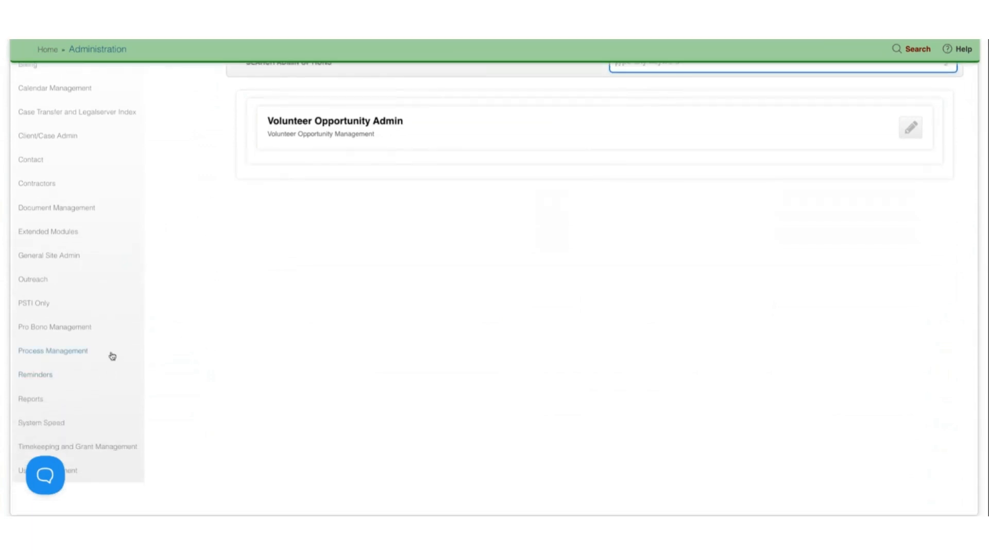
{"action": "left_click", "coordinate": [65, 353]}
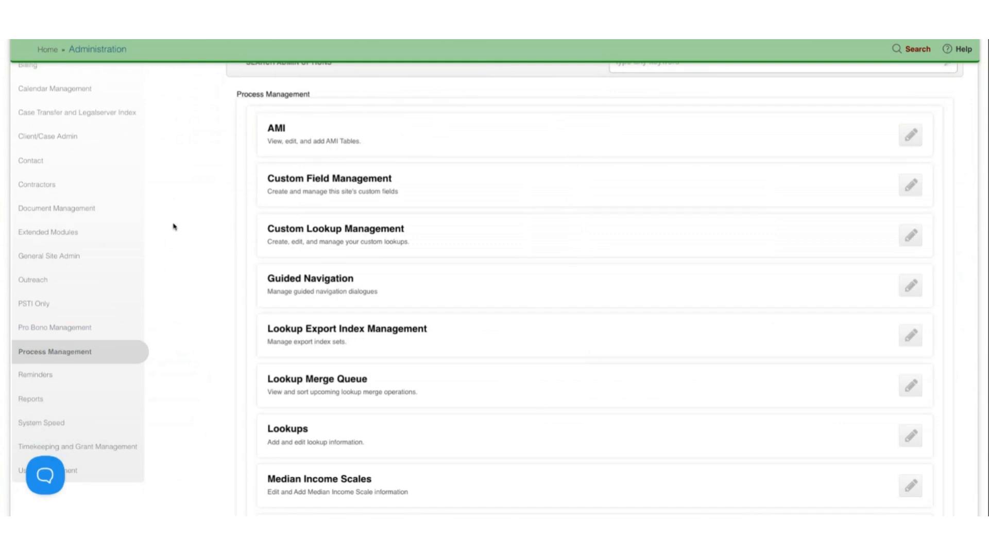
Step: Look through the Process Management options and open Processes, Forms, and Profiles
{"action": "scroll", "coordinate": [180, 233], "scroll_direction": "down", "scroll_amount": 2}
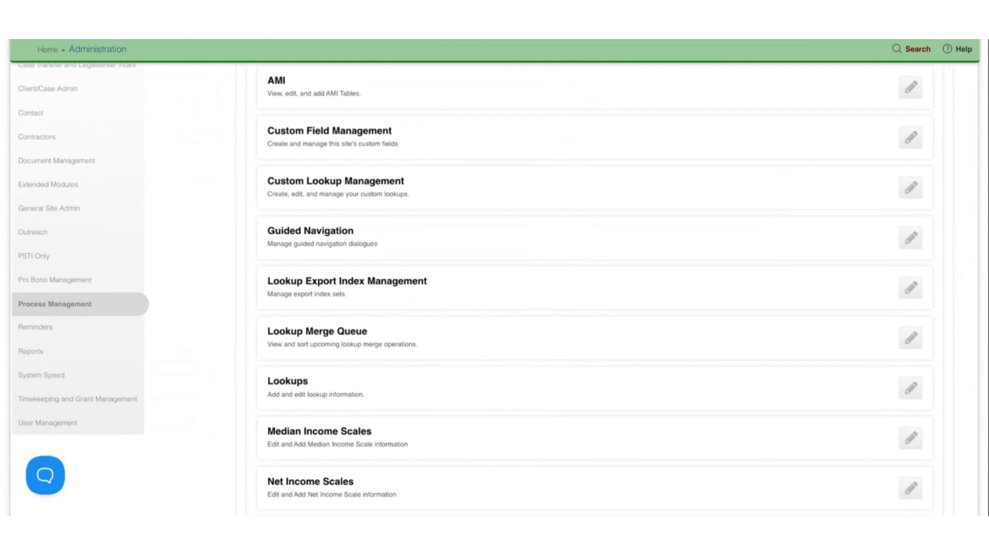
{"action": "scroll", "coordinate": [195, 211], "scroll_direction": "up", "scroll_amount": 1}
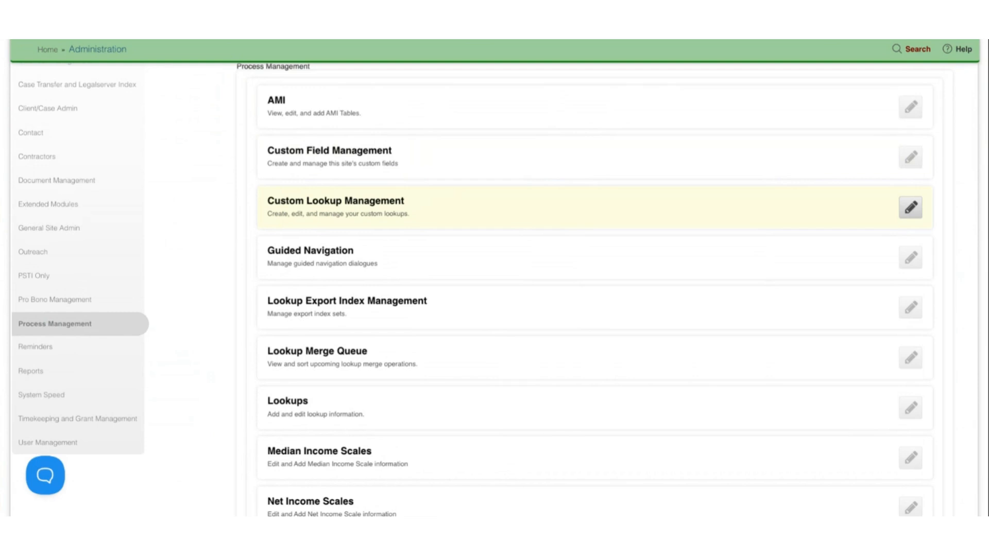
{"action": "scroll", "coordinate": [231, 192], "scroll_direction": "down", "scroll_amount": 3}
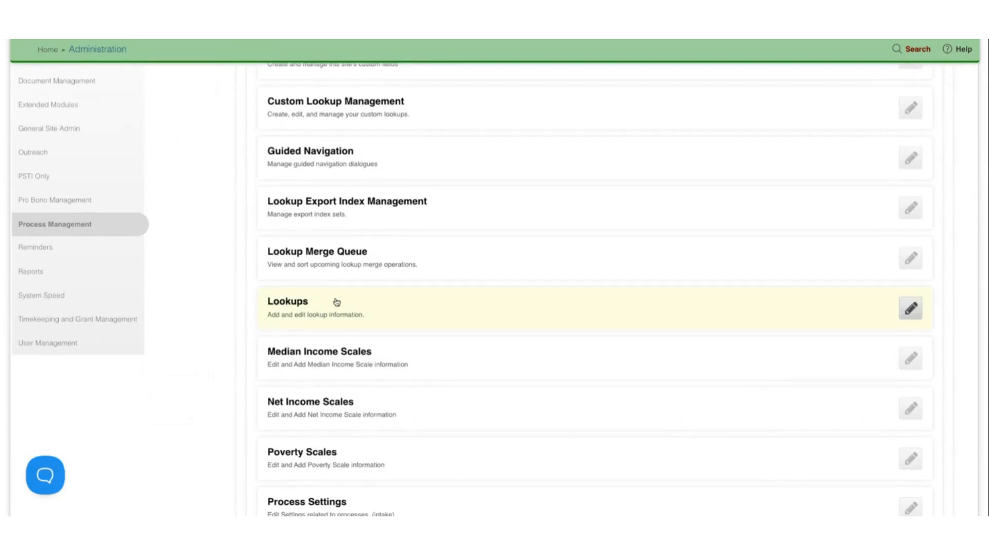
{"action": "scroll", "coordinate": [356, 309], "scroll_direction": "down", "scroll_amount": 1}
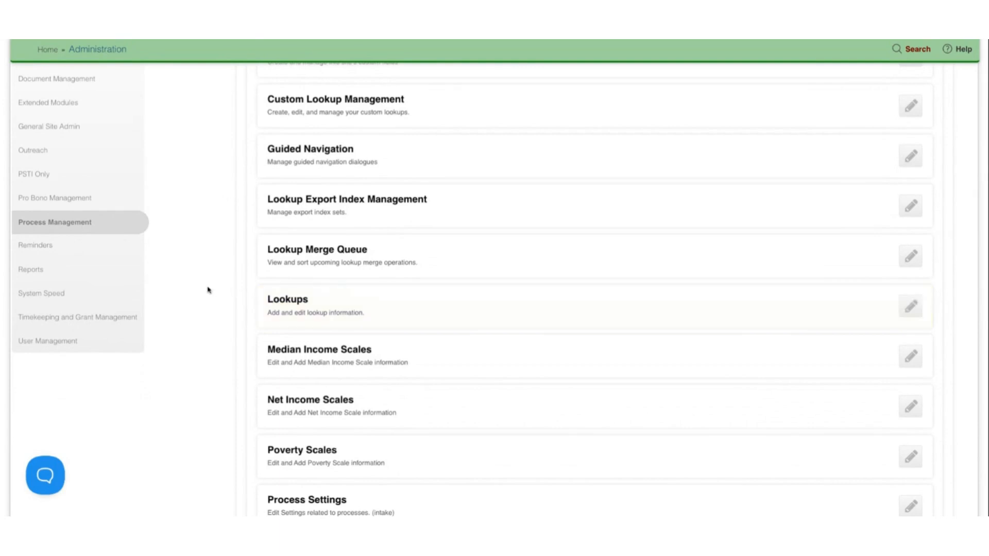
{"action": "scroll", "coordinate": [213, 287], "scroll_direction": "down", "scroll_amount": 1}
{"action": "scroll", "coordinate": [216, 289], "scroll_direction": "down", "scroll_amount": 7}
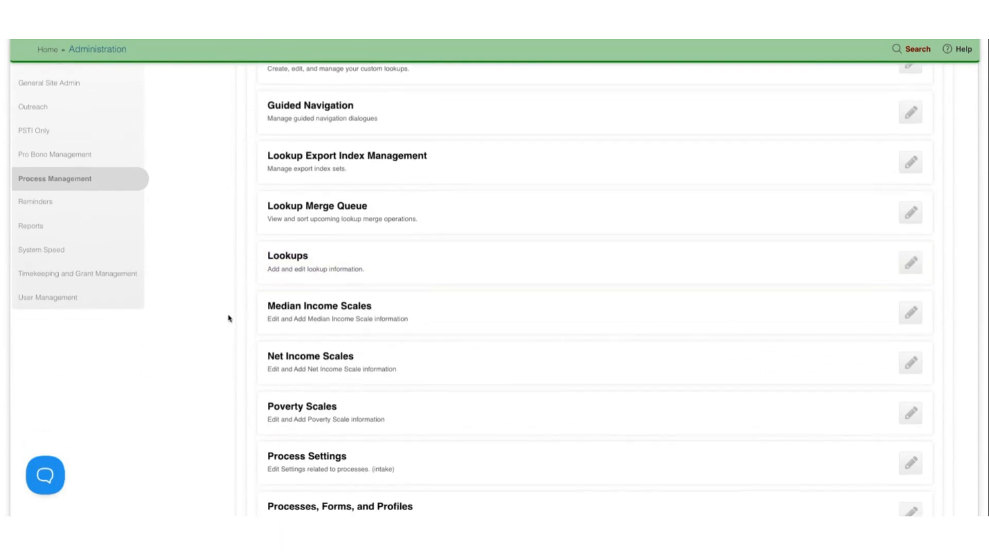
{"action": "scroll", "coordinate": [229, 315], "scroll_direction": "down", "scroll_amount": 3}
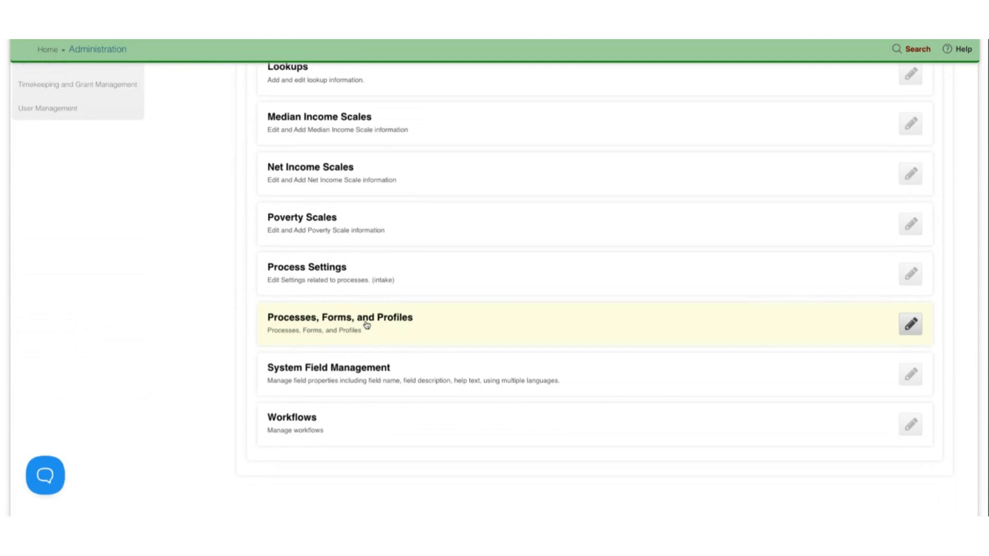
{"action": "left_click", "coordinate": [909, 326]}
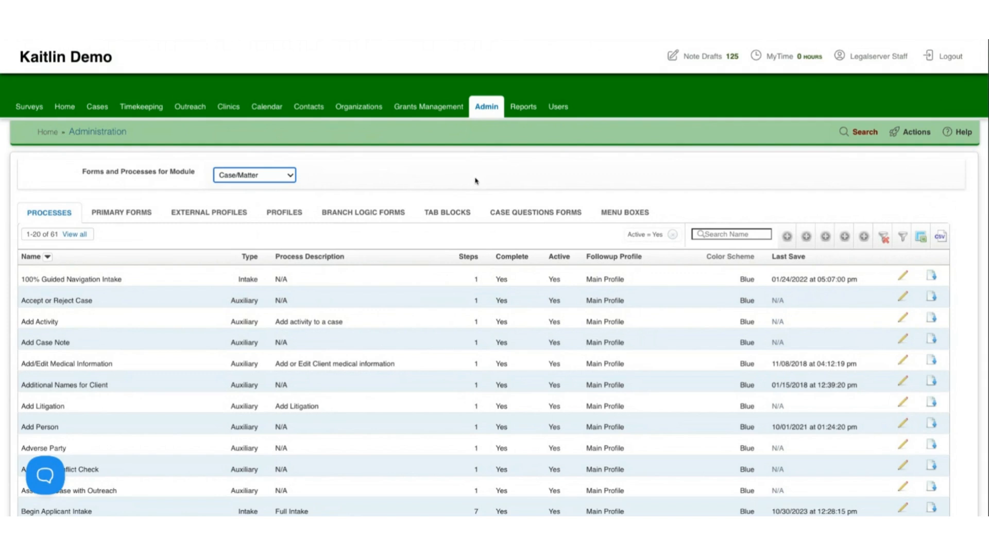
Step: Find the Begin Applicant Intake process in the Case/Matter process list, open it for editing and review its attributes and permissions
{"action": "scroll", "coordinate": [359, 161], "scroll_direction": "down", "scroll_amount": 1}
{"action": "scroll", "coordinate": [359, 161], "scroll_direction": "down", "scroll_amount": 3}
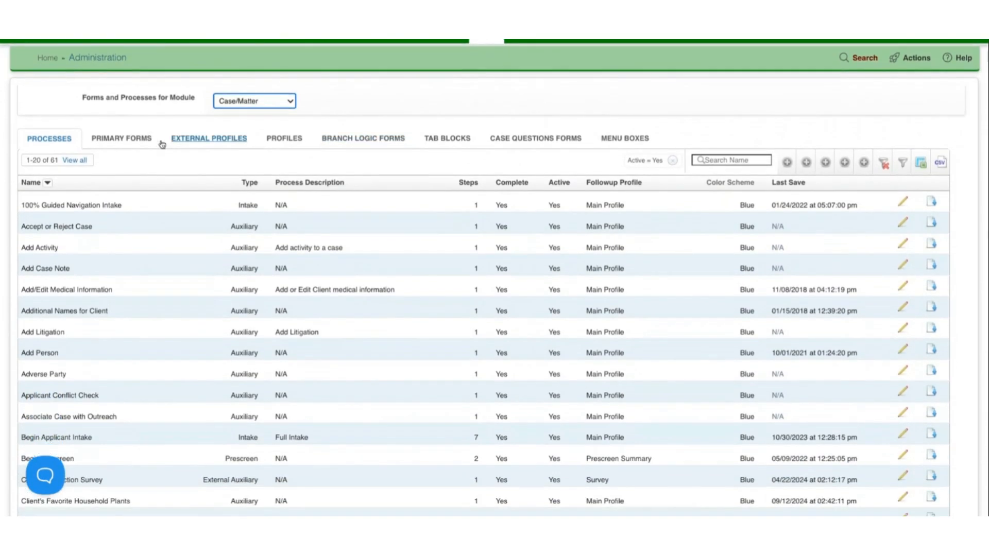
{"action": "scroll", "coordinate": [54, 181], "scroll_direction": "down", "scroll_amount": 1}
{"action": "scroll", "coordinate": [55, 190], "scroll_direction": "down", "scroll_amount": 3}
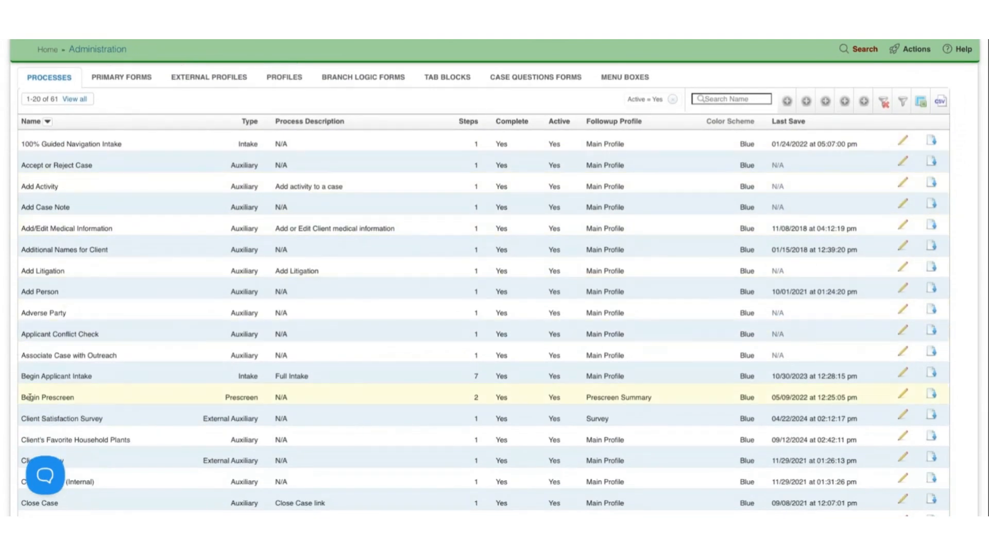
{"action": "left_click_drag", "start_coordinate": [20, 380], "coordinate": [98, 376]}
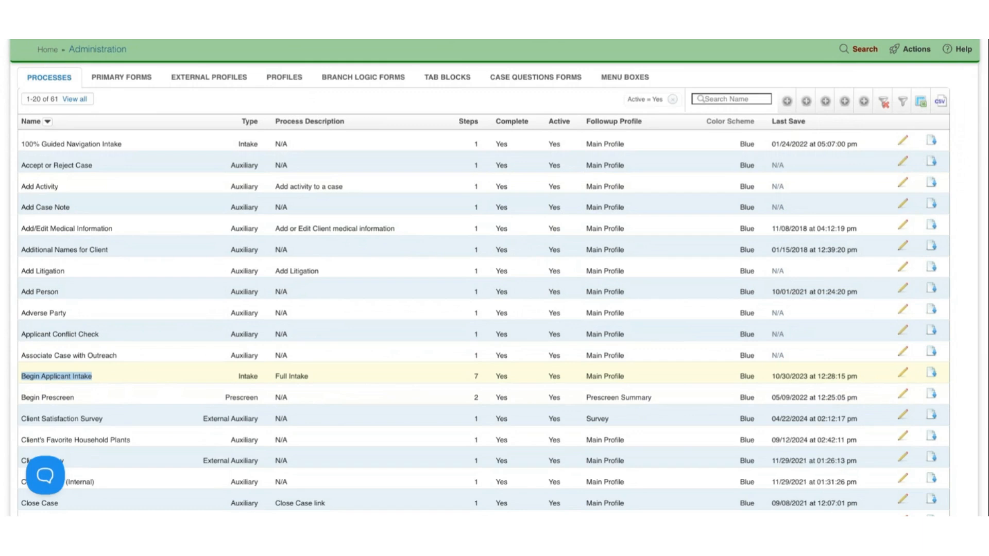
{"action": "left_click", "coordinate": [105, 379]}
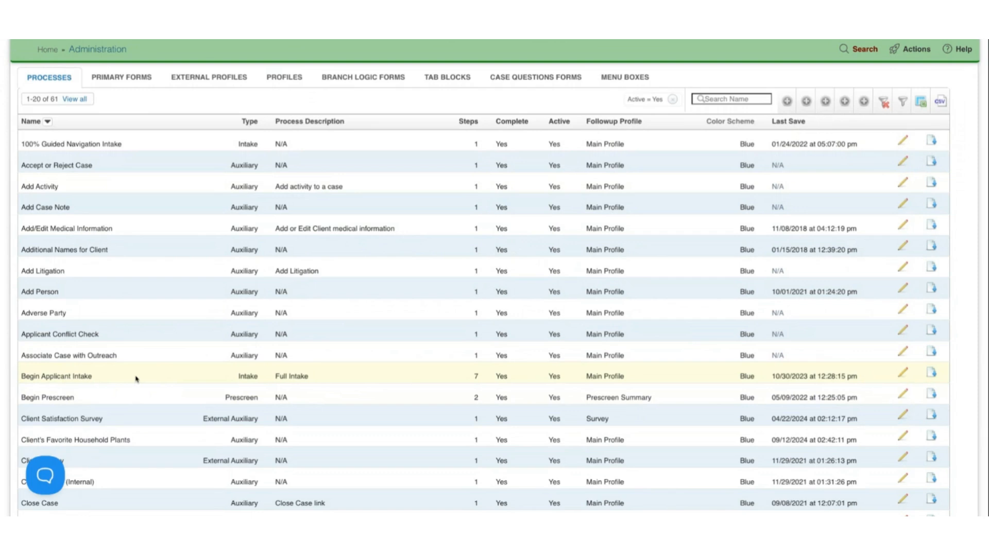
{"action": "left_click", "coordinate": [903, 373]}
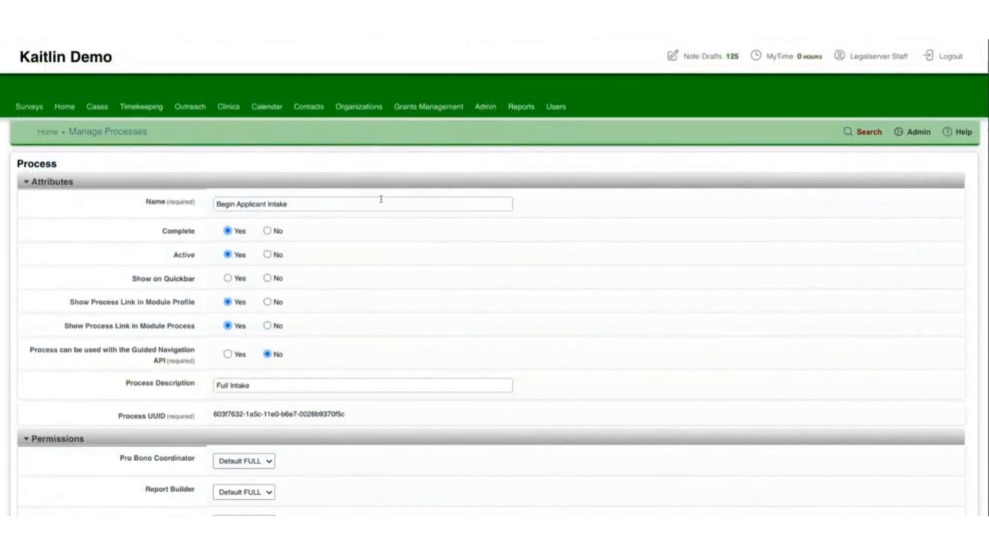
{"action": "scroll", "coordinate": [88, 214], "scroll_direction": "down", "scroll_amount": 5}
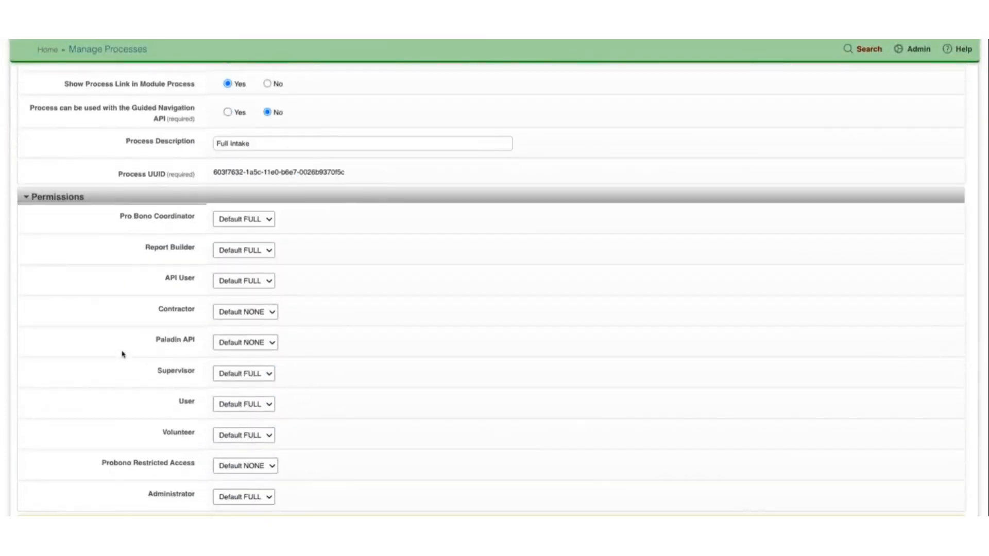
{"action": "scroll", "coordinate": [123, 353], "scroll_direction": "down", "scroll_amount": 4}
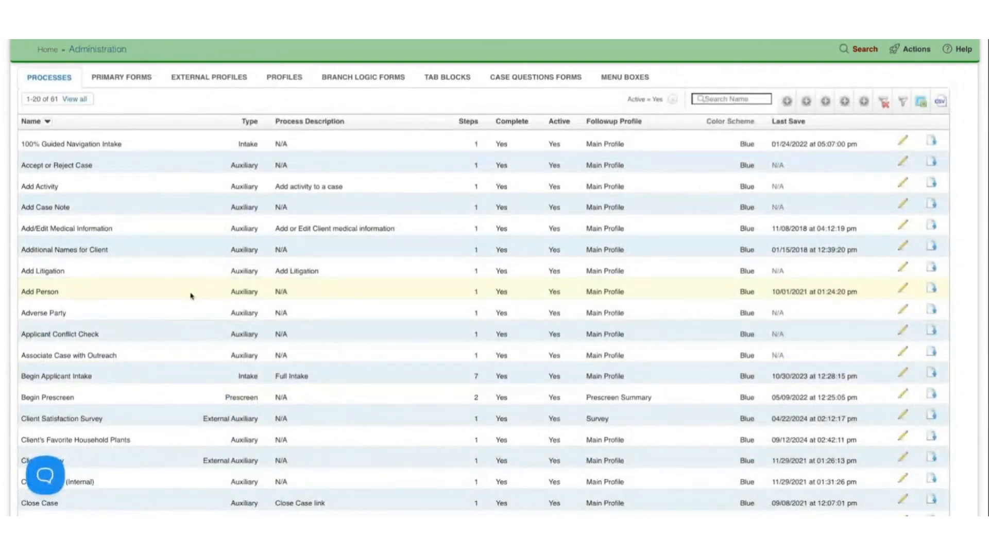
Step: Display the Case/Matter module's primary forms and look through the list of forms
{"action": "scroll", "coordinate": [190, 291], "scroll_direction": "up", "scroll_amount": 1}
{"action": "left_click", "coordinate": [120, 99]}
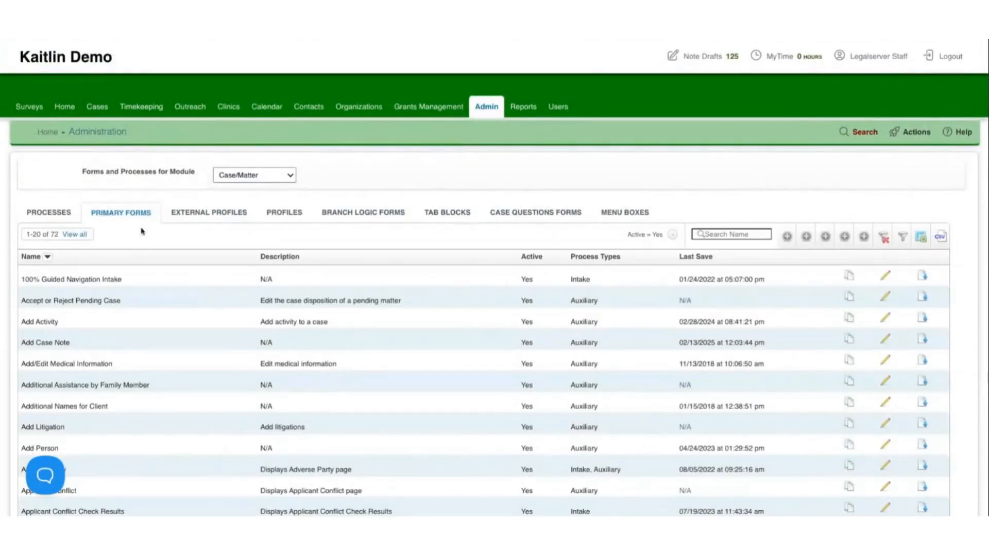
{"action": "scroll", "coordinate": [170, 274], "scroll_direction": "down", "scroll_amount": 1}
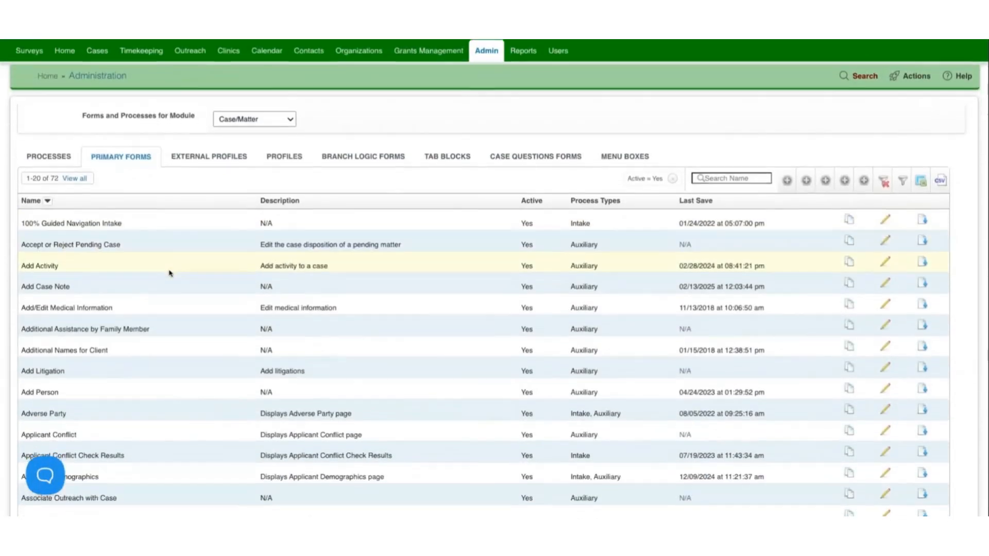
{"action": "scroll", "coordinate": [184, 292], "scroll_direction": "down", "scroll_amount": 1}
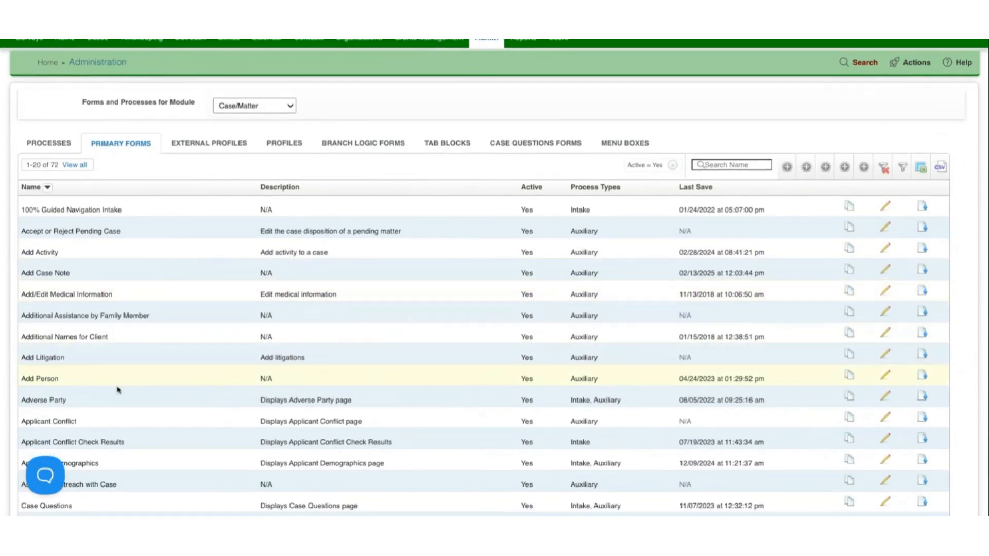
{"action": "scroll", "coordinate": [103, 414], "scroll_direction": "down", "scroll_amount": 1}
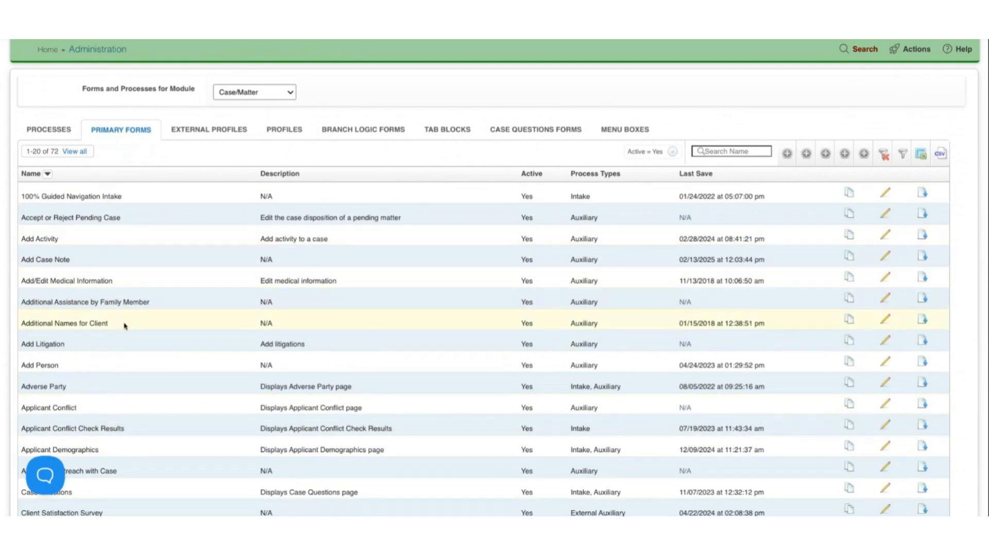
{"action": "scroll", "coordinate": [125, 326], "scroll_direction": "up", "scroll_amount": 2}
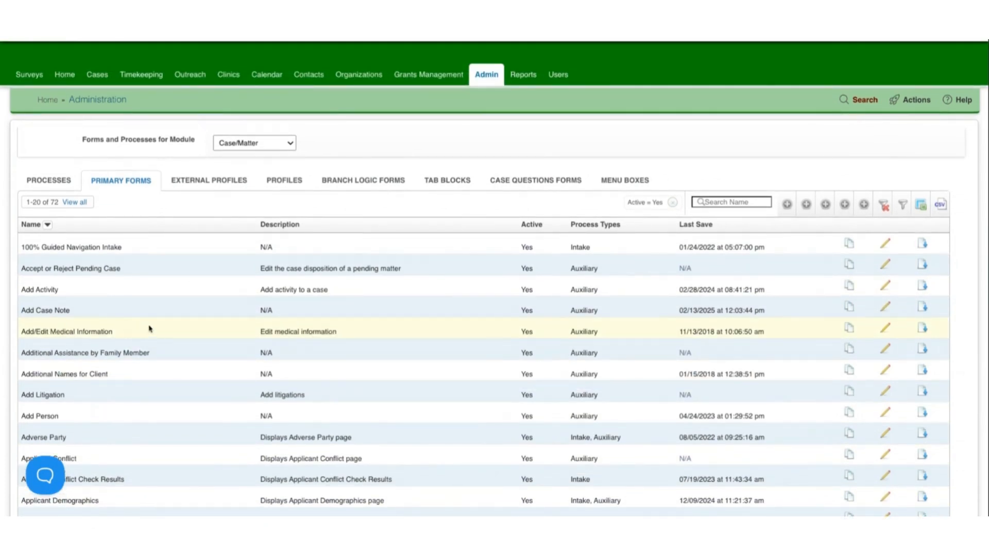
Step: Display the Case/Matter profiles, and switch the forms and processes module to User
{"action": "left_click", "coordinate": [293, 182]}
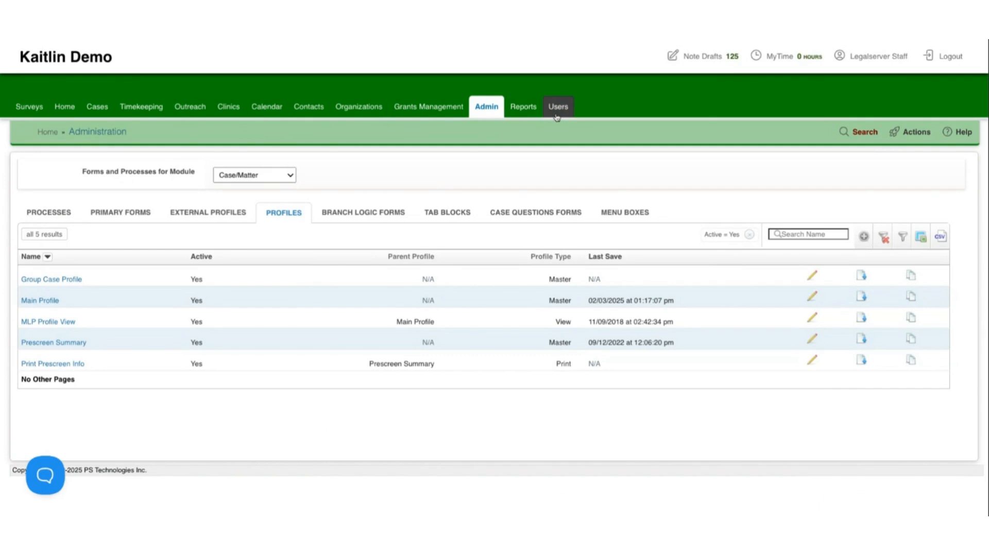
{"action": "left_click", "coordinate": [274, 177]}
{"action": "left_click", "coordinate": [274, 300]}
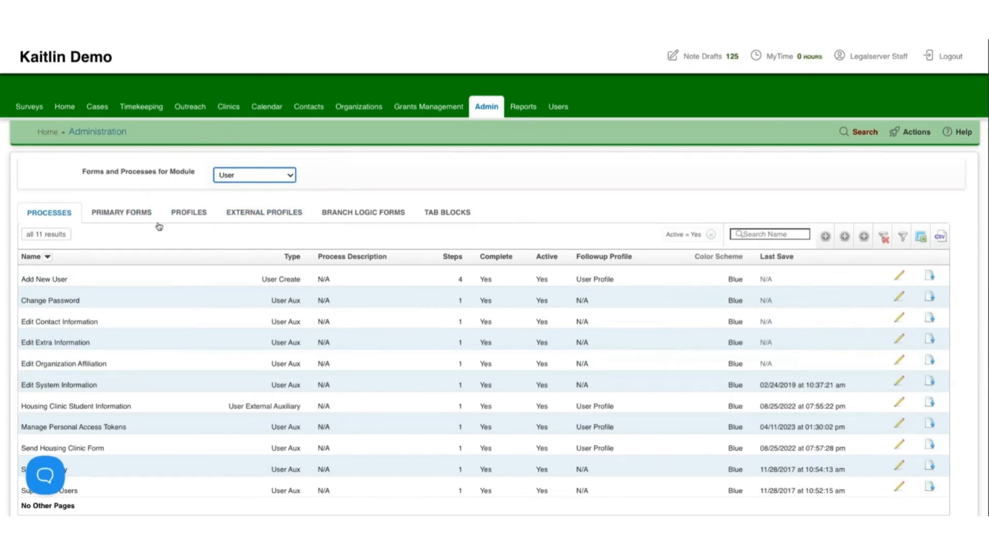